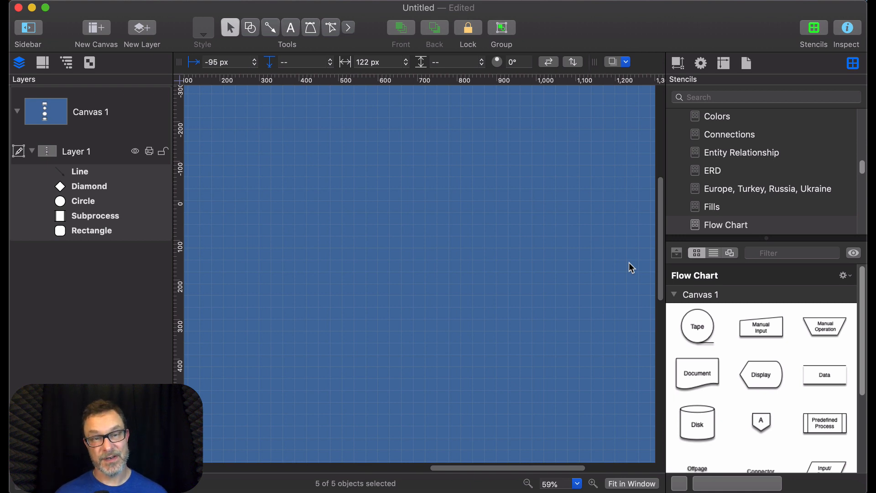
Step: Open the stencil browser and preview the Africa, Colors, and Europe, Turkey, Russia, Ukraine stencils
left_click(678, 63)
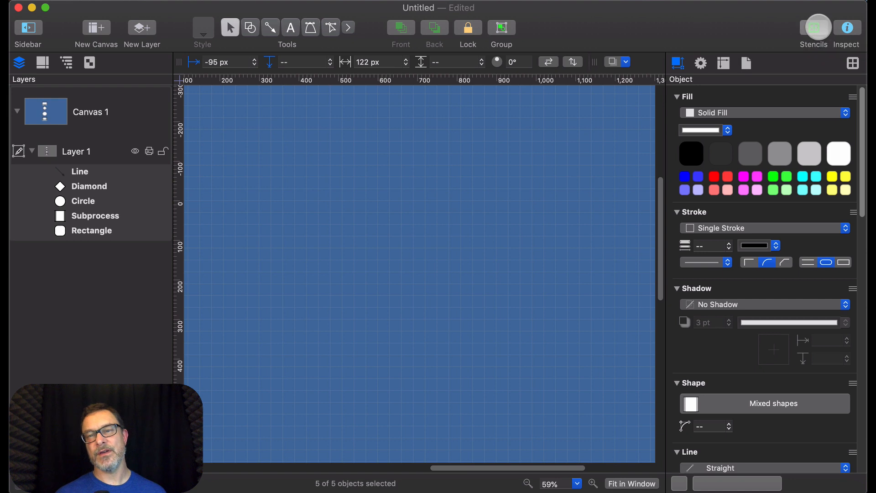
left_click(814, 28)
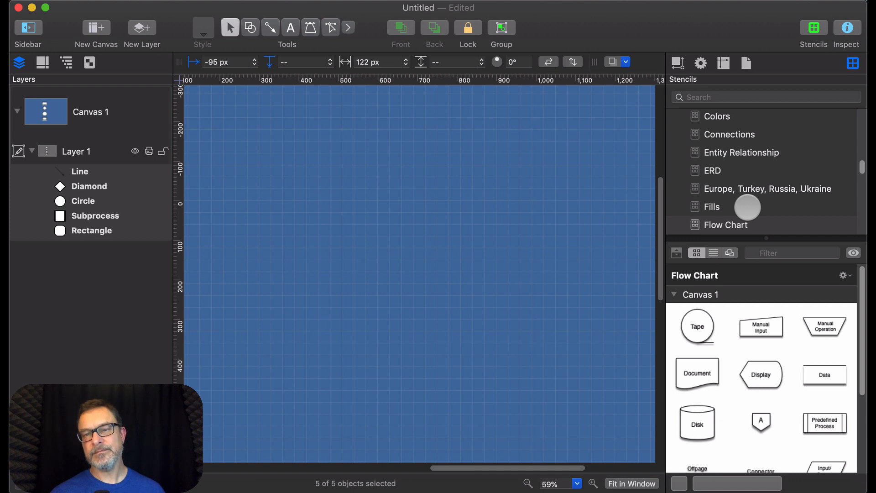
scroll(747, 207, "down", 3)
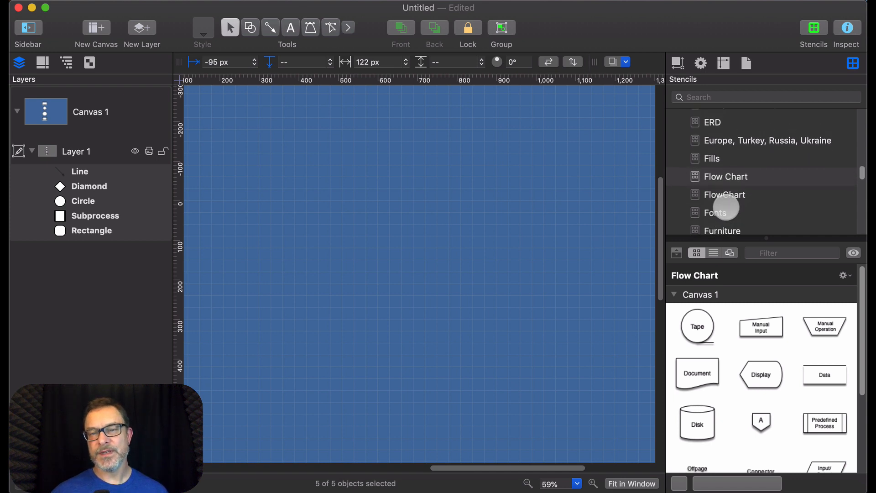
scroll(726, 200, "up", 2)
scroll(726, 206, "up", 8)
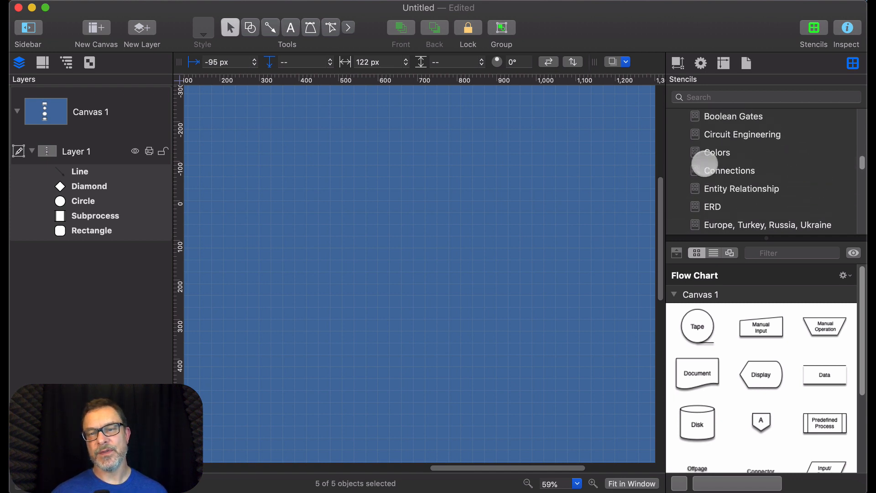
left_click(706, 161)
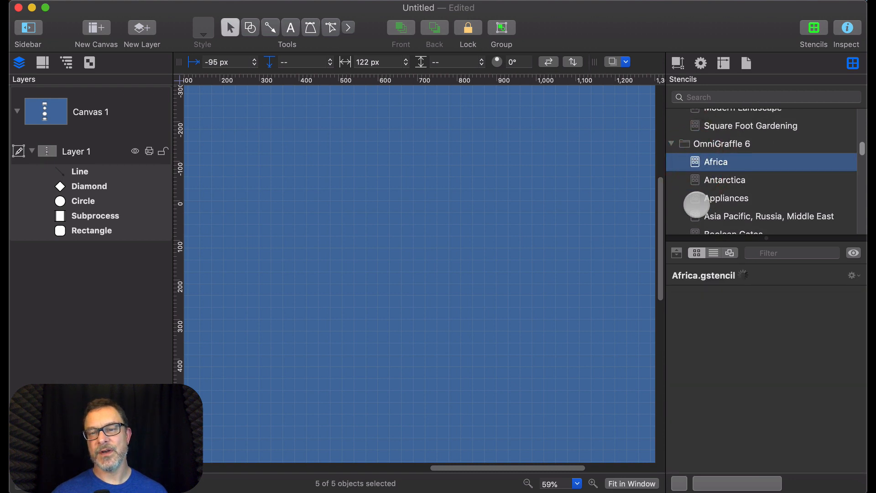
scroll(696, 204, "down", 1)
scroll(697, 204, "down", 3)
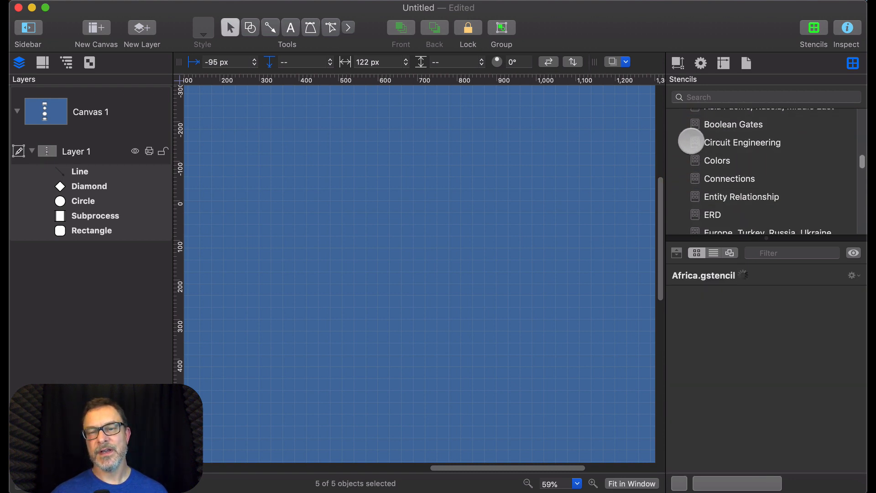
left_click(691, 142)
left_click(692, 161)
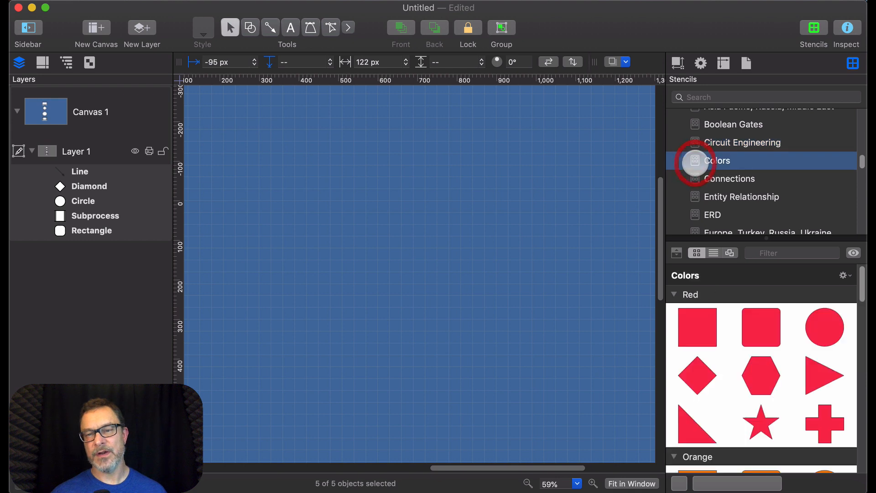
scroll(695, 163, "down", 2)
scroll(695, 162, "down", 2)
left_click(695, 159)
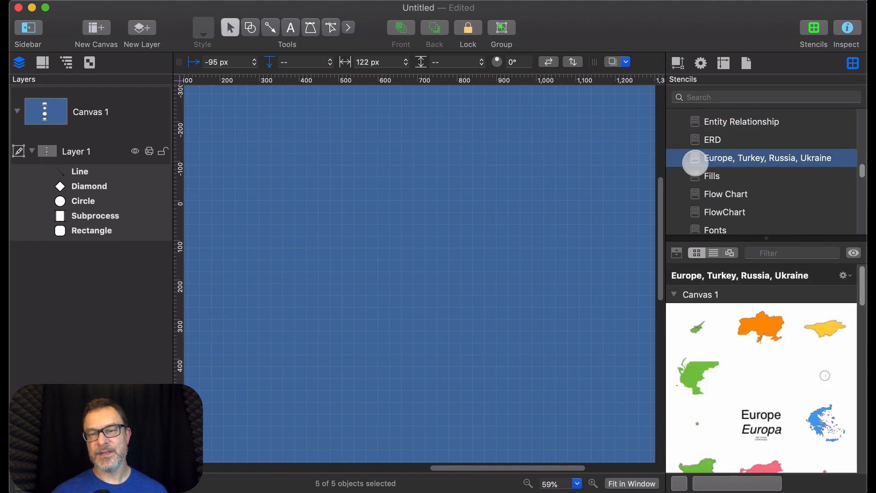
Step: Look through the remaining stencil collections in the OmniGraffle 6 folder, from colors and flow charts down to the UML sets
scroll(695, 162, "down", 2)
scroll(694, 162, "down", 1)
scroll(695, 163, "up", 3)
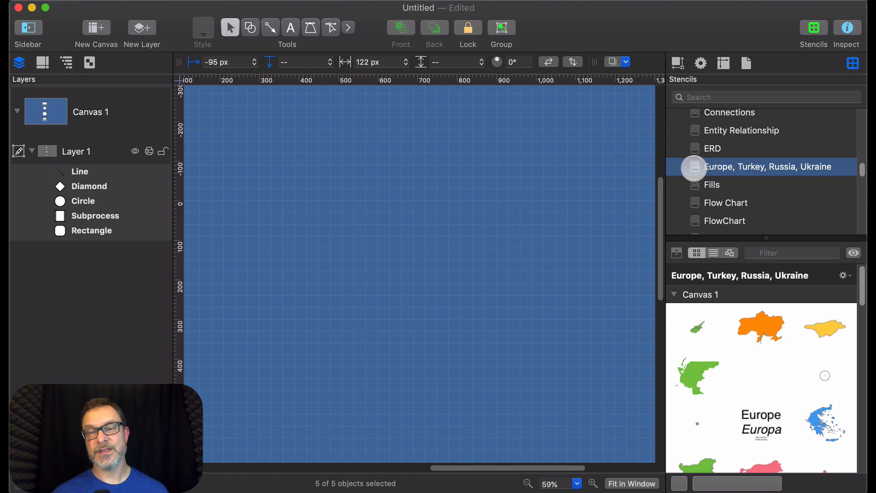
scroll(697, 165, "up", 3)
scroll(697, 165, "down", 9)
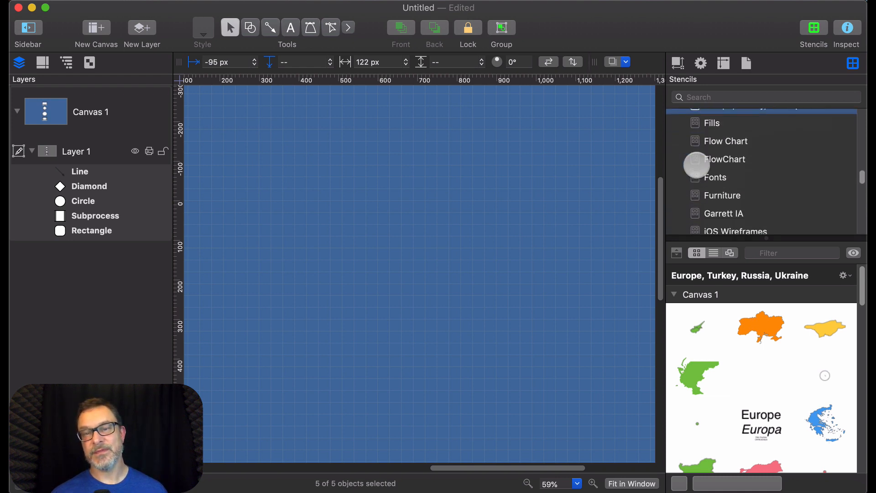
scroll(696, 165, "down", 3)
scroll(697, 165, "up", 5)
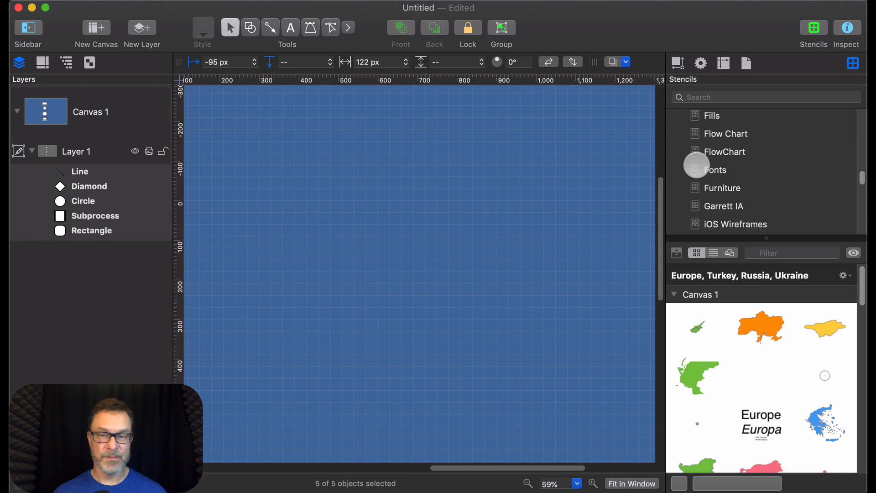
scroll(697, 165, "down", 15)
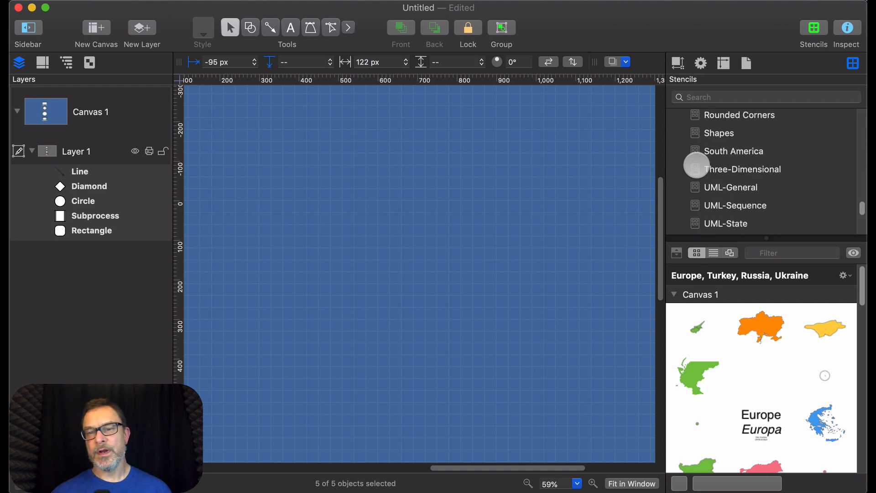
scroll(696, 165, "up", 15)
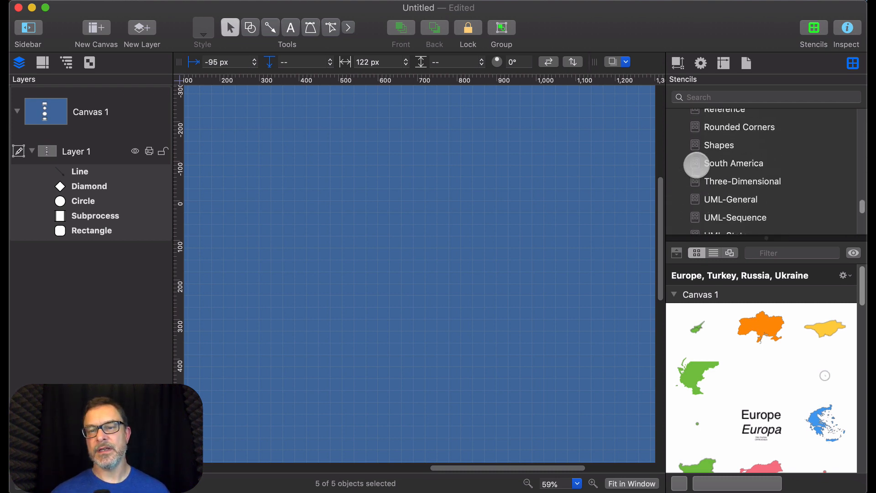
scroll(697, 165, "up", 5)
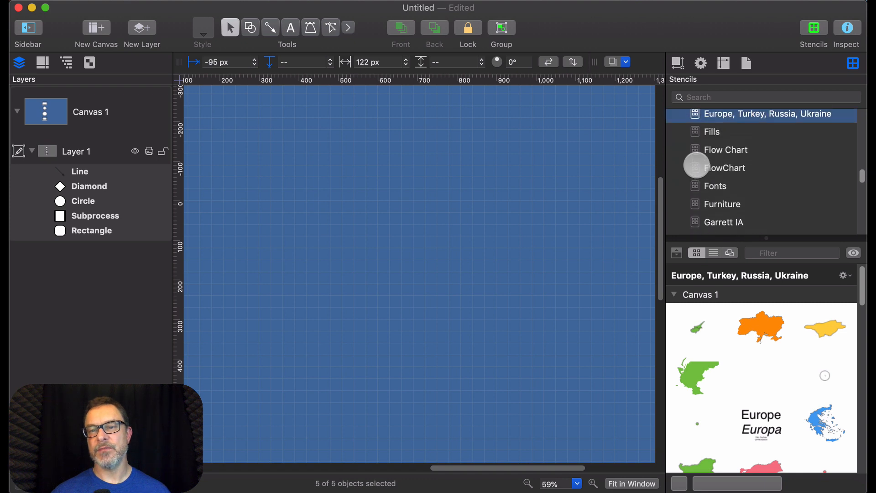
scroll(697, 166, "down", 2)
scroll(696, 165, "up", 4)
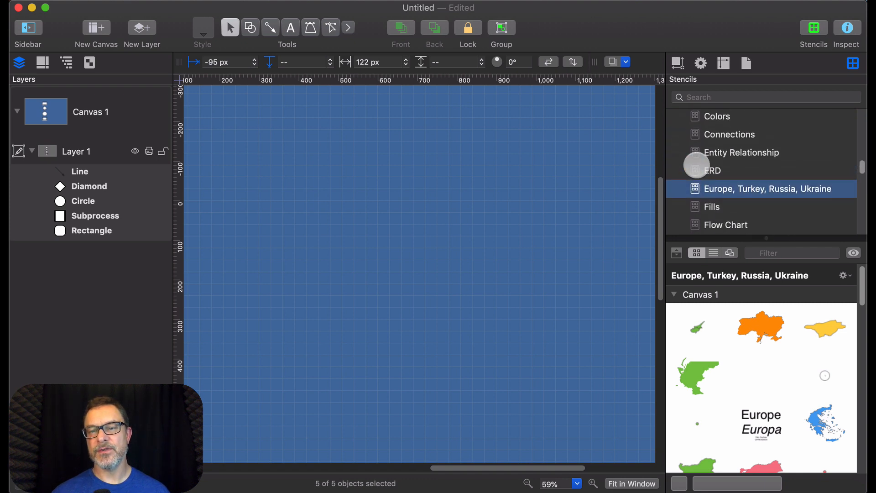
Step: Load the Flow Chart stencil and hide the stencil library list so only its shapes are shown
left_click(698, 226)
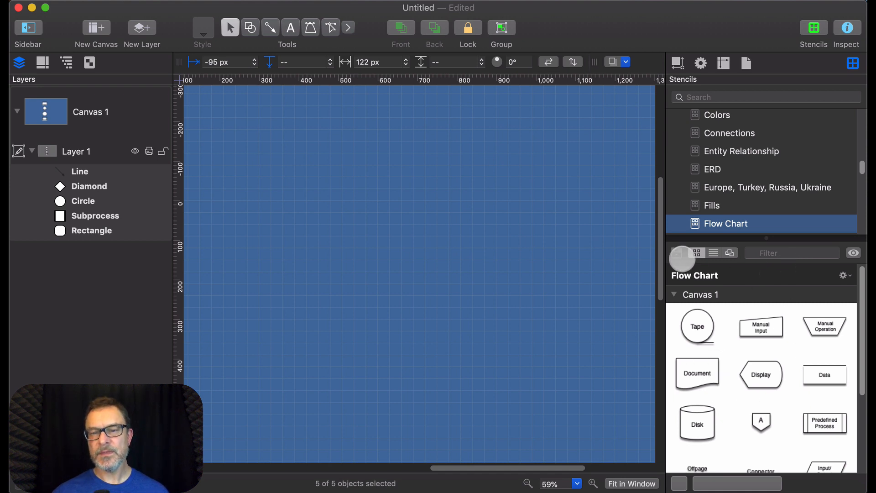
left_click(676, 253)
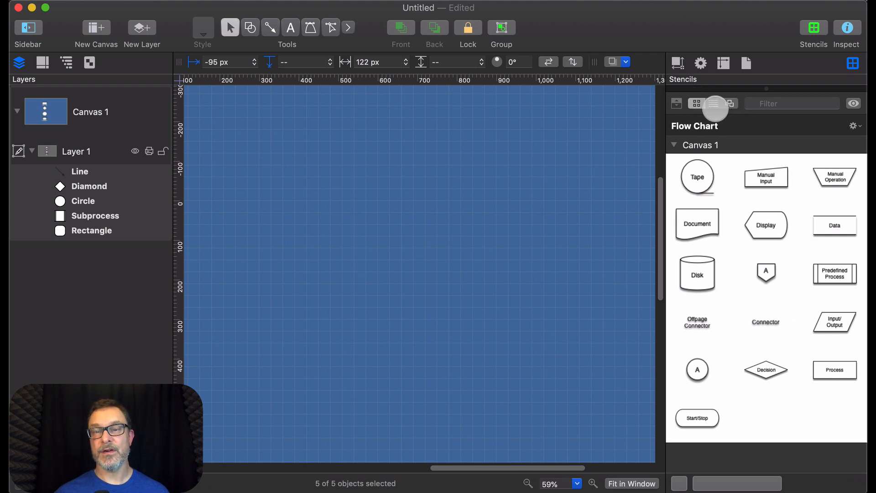
Step: View the Flow Chart shapes as a detailed list and in their canvas layout, and return to the grid view
left_click(713, 103)
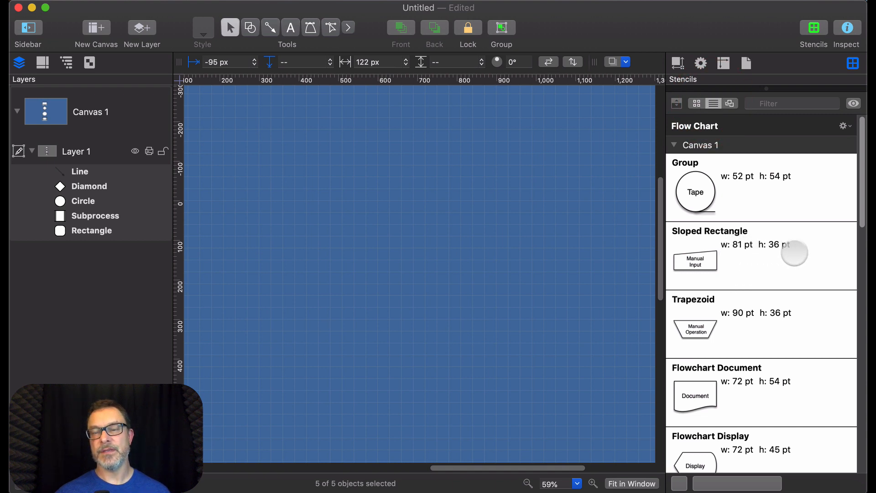
left_click(729, 102)
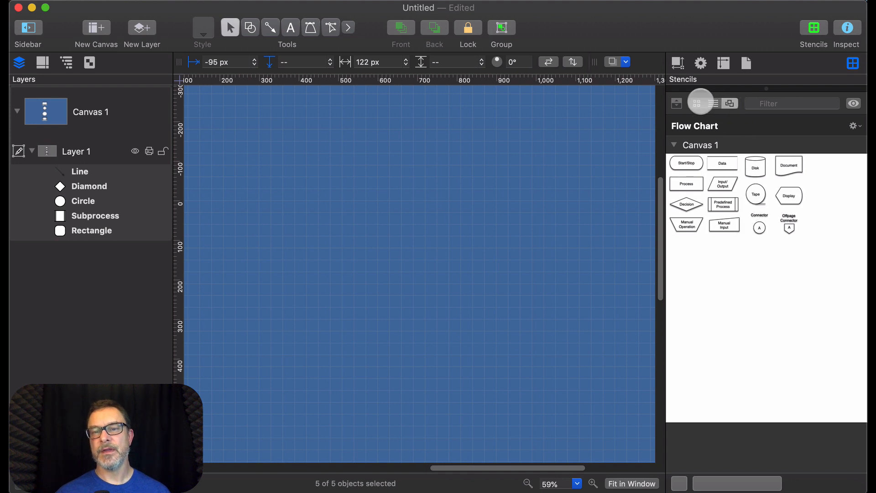
left_click(697, 103)
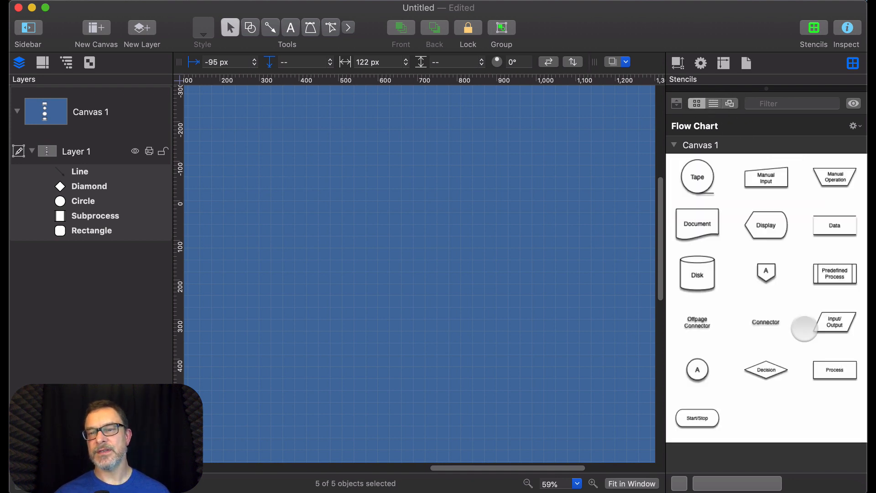
Step: Preview the Flow Chart stencil on a black background and restore the Stencil Canvas background
left_click(853, 103)
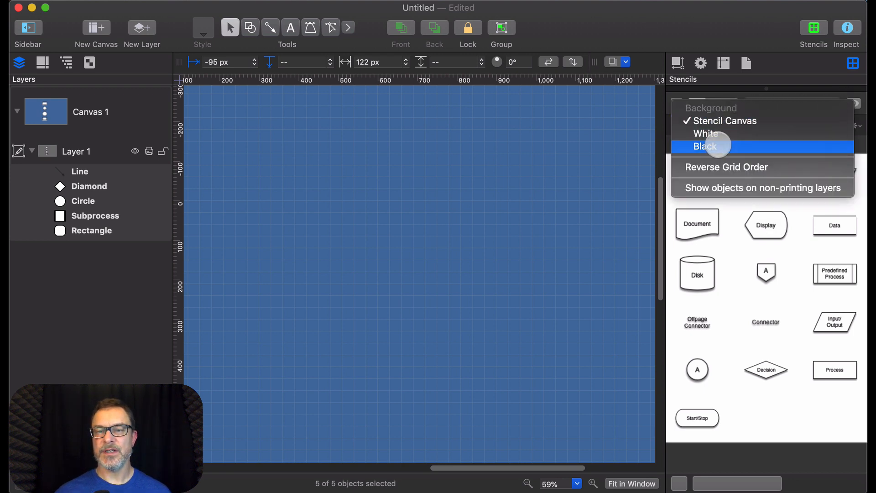
left_click(718, 146)
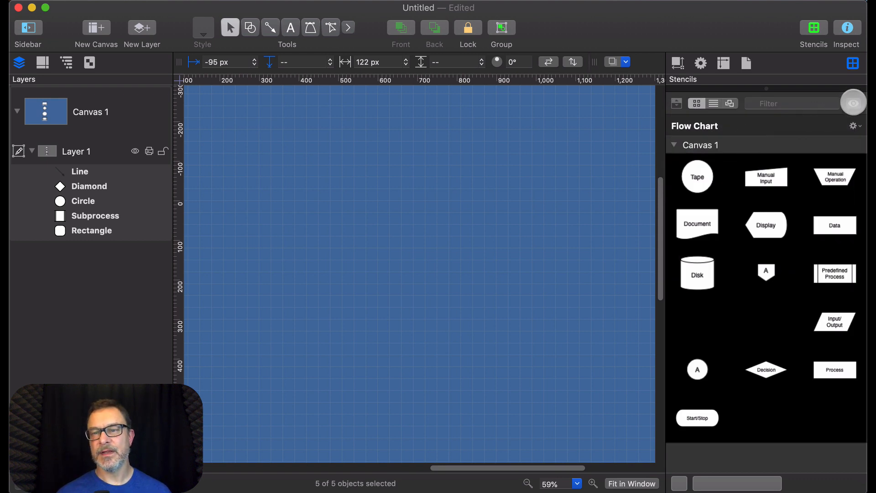
left_click(853, 103)
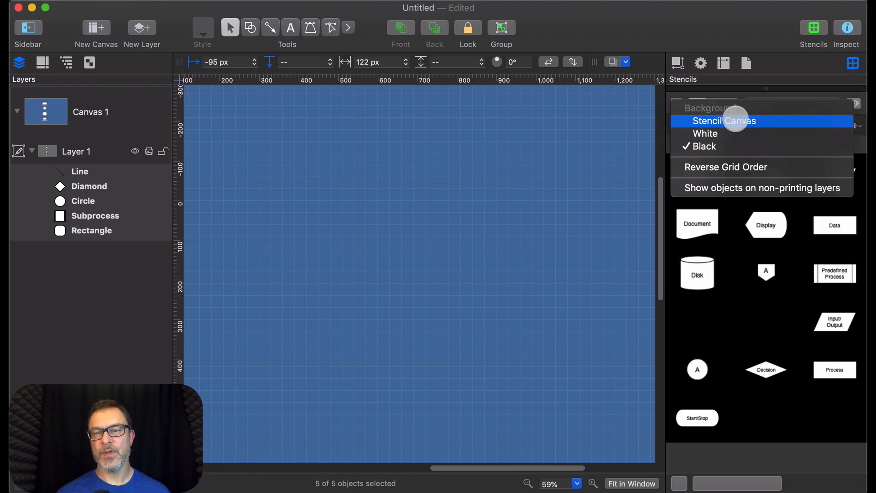
left_click(735, 120)
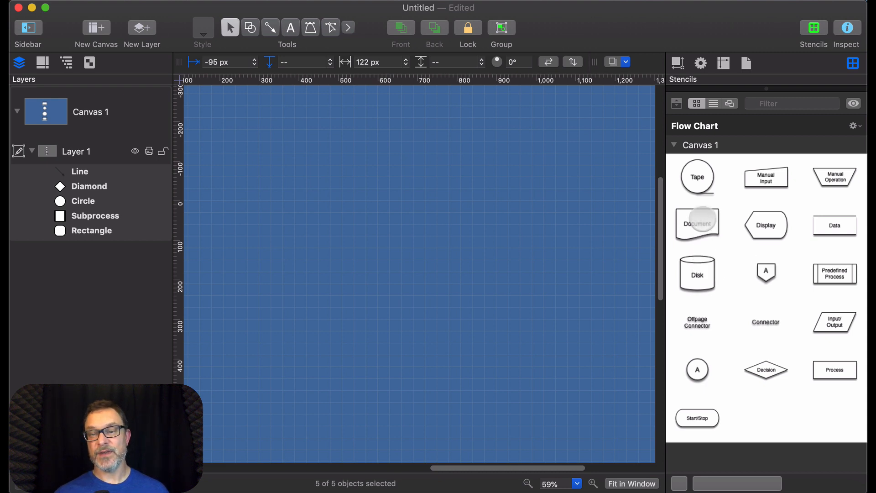
Step: Place a Start/Stop shape from the Flow Chart stencil on the canvas and delete it
left_click_drag(701, 418, 302, 249)
scroll(304, 248, "up", 3)
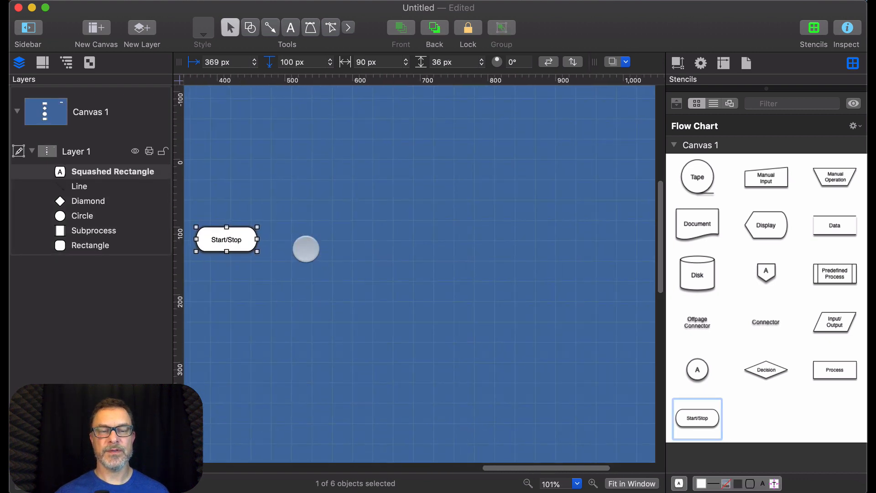
scroll(306, 249, "up", 2)
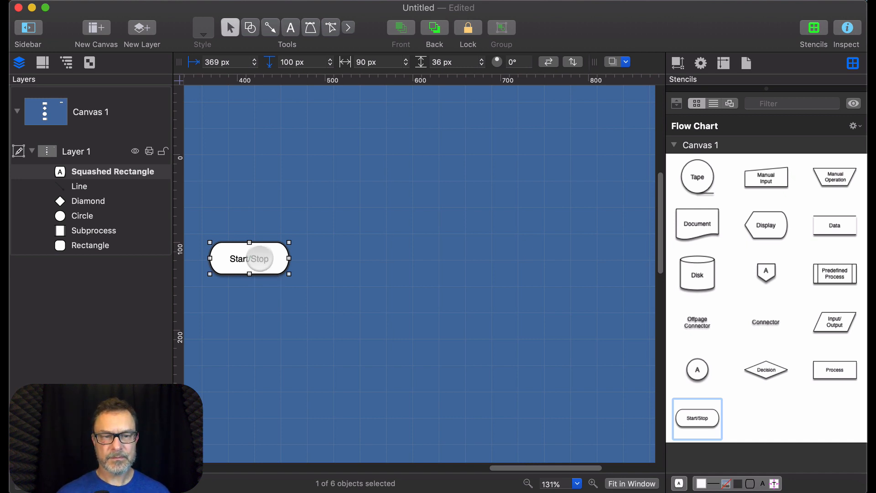
key("Delete")
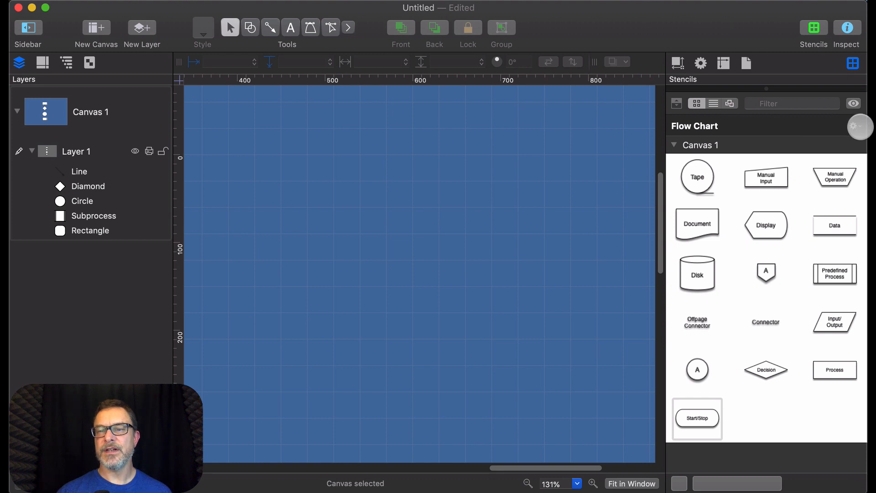
Step: Open the Flow Chart stencil for editing and set all of its shapes to No Shadow
left_click(858, 126)
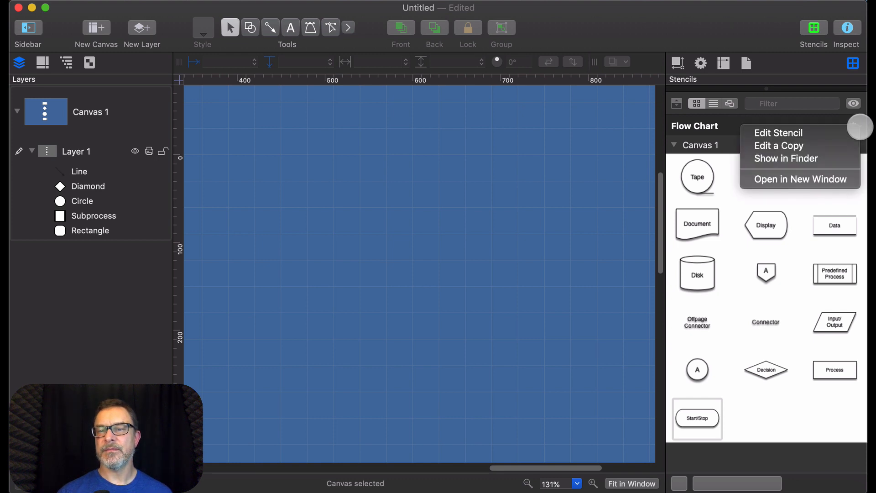
left_click(785, 132)
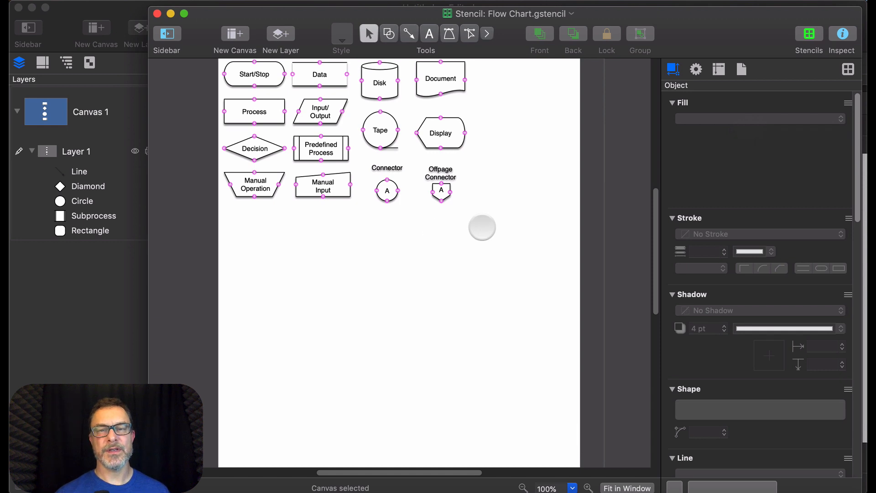
left_click_drag(508, 237, 241, 73)
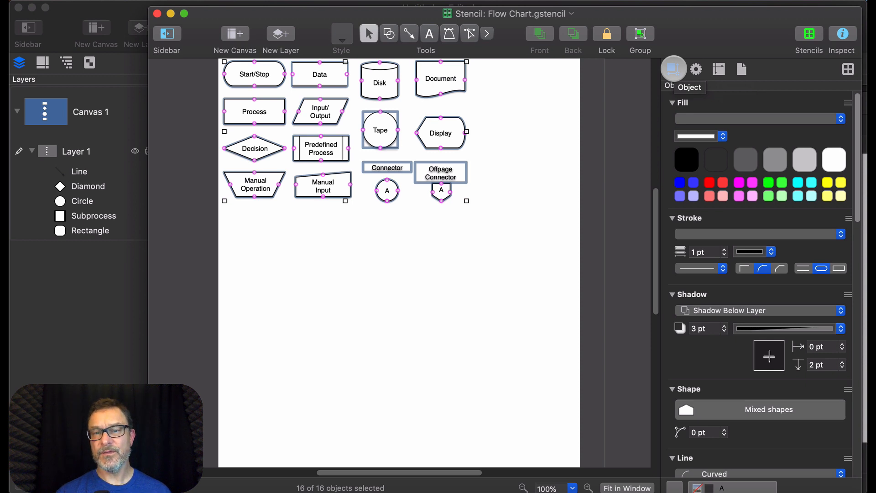
left_click(710, 310)
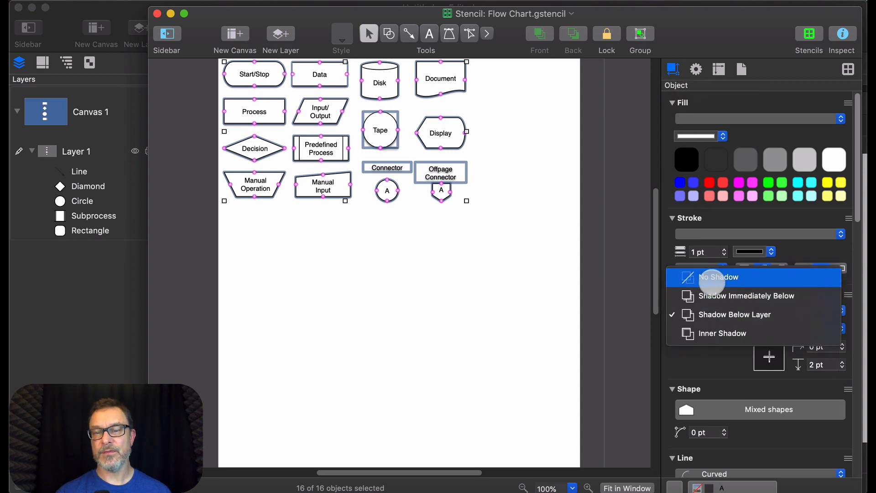
left_click(712, 279)
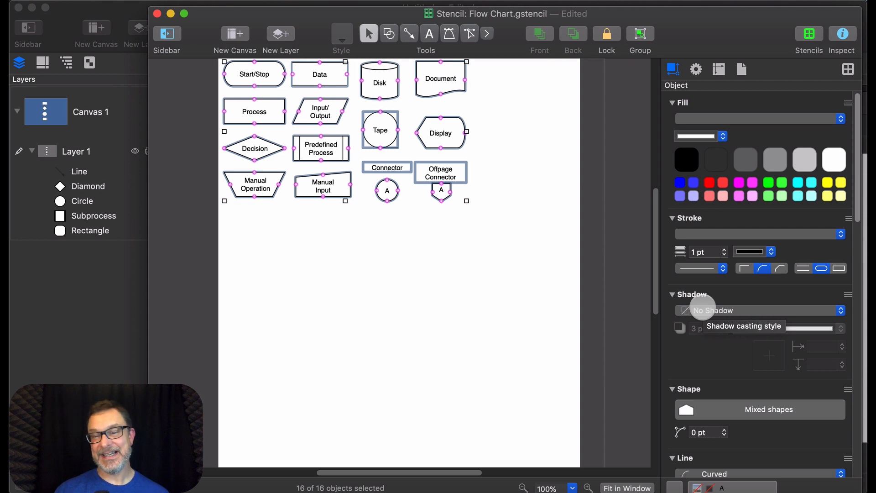
Step: Change the font of all selected Flow Chart stencil shapes to Avenir Next
scroll(702, 306, "down", 10)
scroll(703, 306, "down", 8)
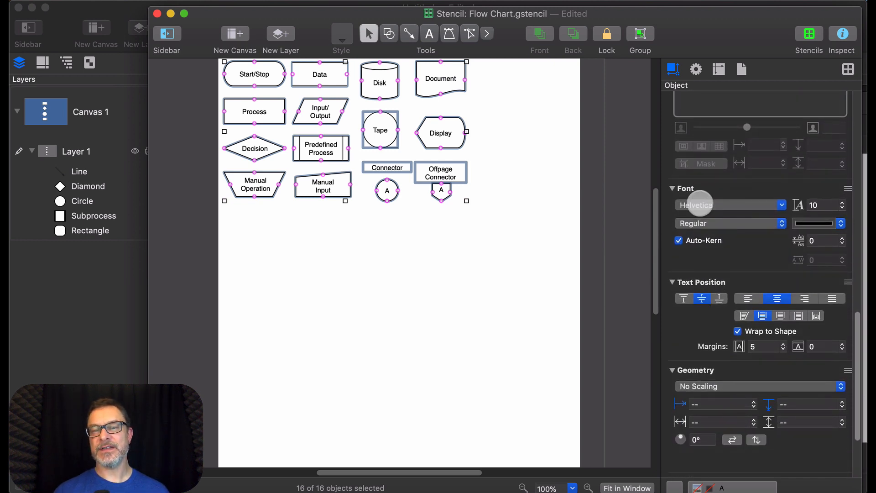
left_click(698, 206)
mouse_move(680, 272)
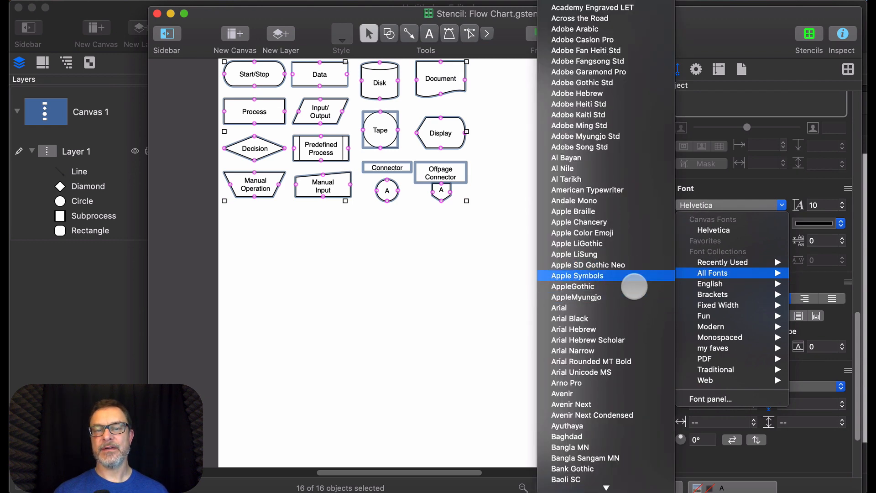
left_click(627, 405)
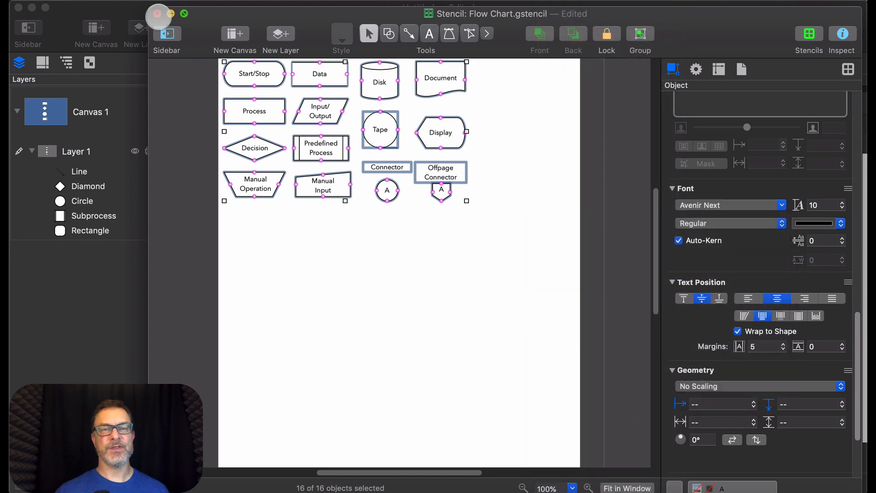
Step: Close the edited Flow Chart stencil and place its Start/Stop shape on the blue canvas at about 450 px, 74 px
left_click(157, 13)
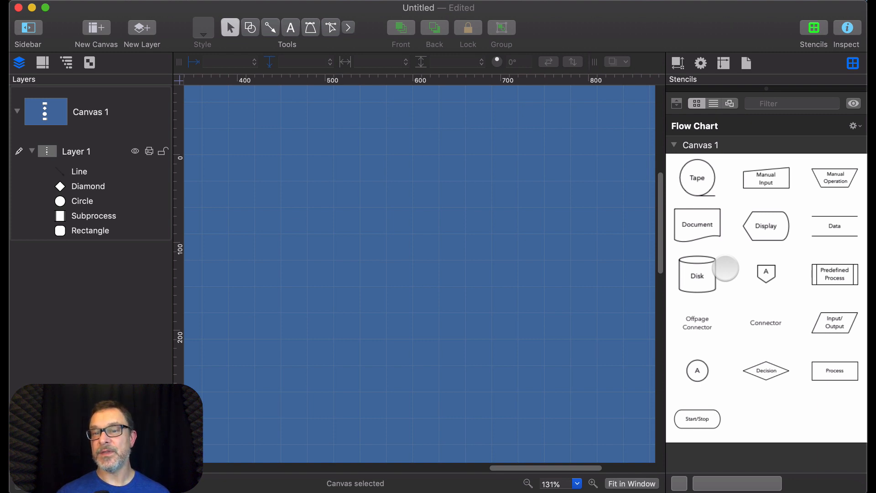
left_click_drag(695, 417, 303, 222)
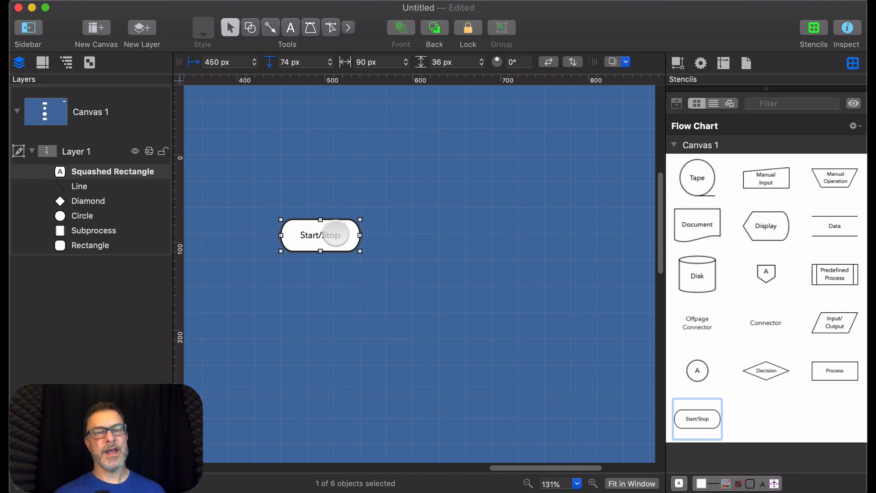
scroll(335, 230, "up", 5)
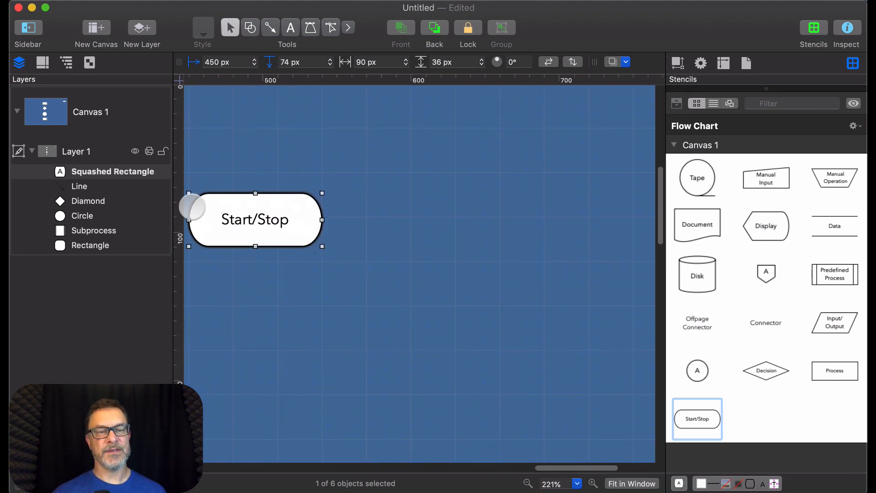
scroll(260, 209, "left", 3)
scroll(261, 209, "up", 2)
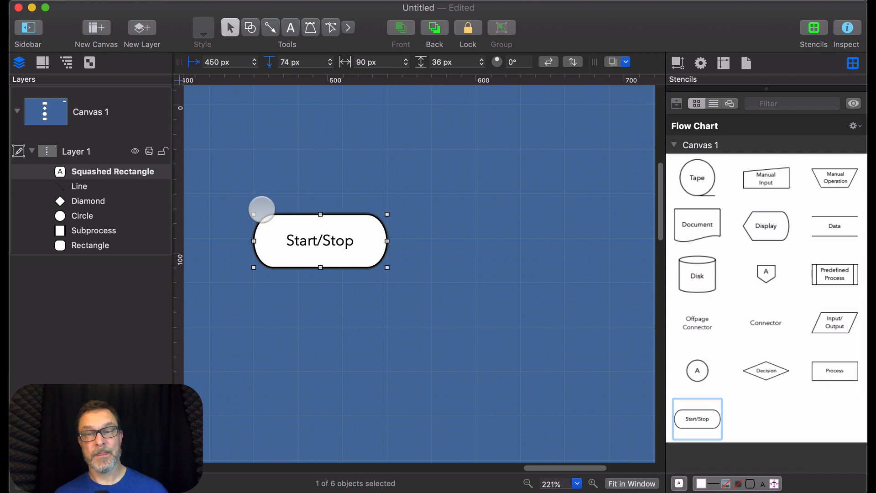
scroll(268, 213, "down", 4)
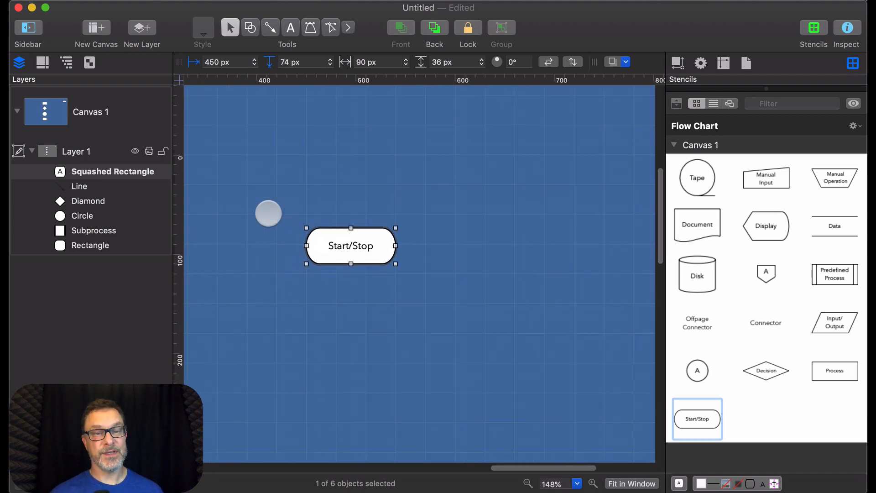
scroll(269, 213, "down", 1)
left_click_drag(436, 218, 386, 248)
left_click(407, 278)
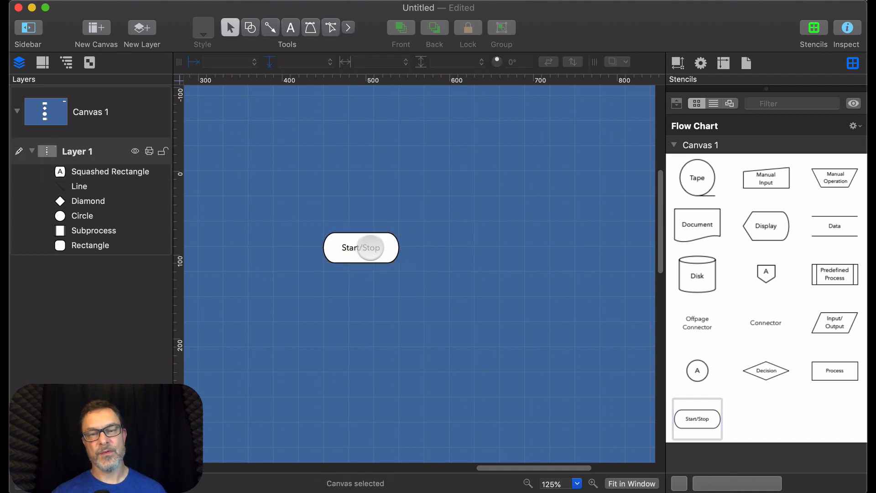
Step: Add Process, Decision and second Process shapes in a row after Start/Stop, plus another Start/Stop below Decision
scroll(516, 272, "right", 5)
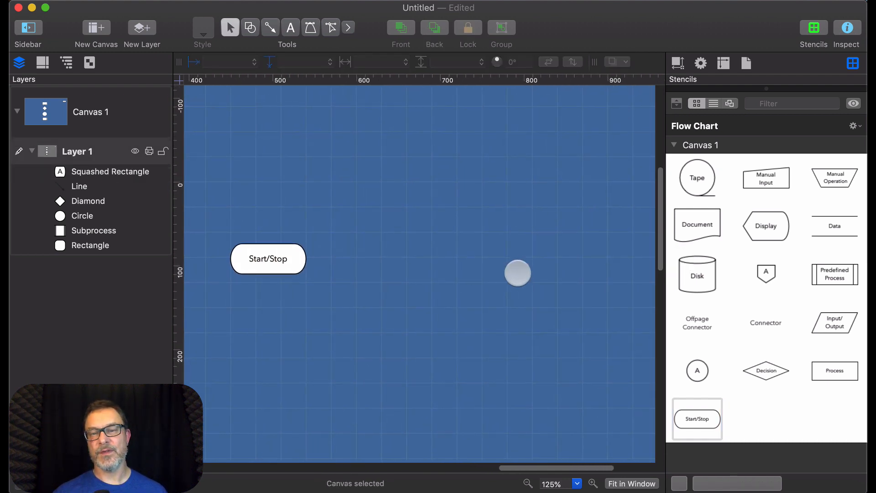
left_click(766, 371)
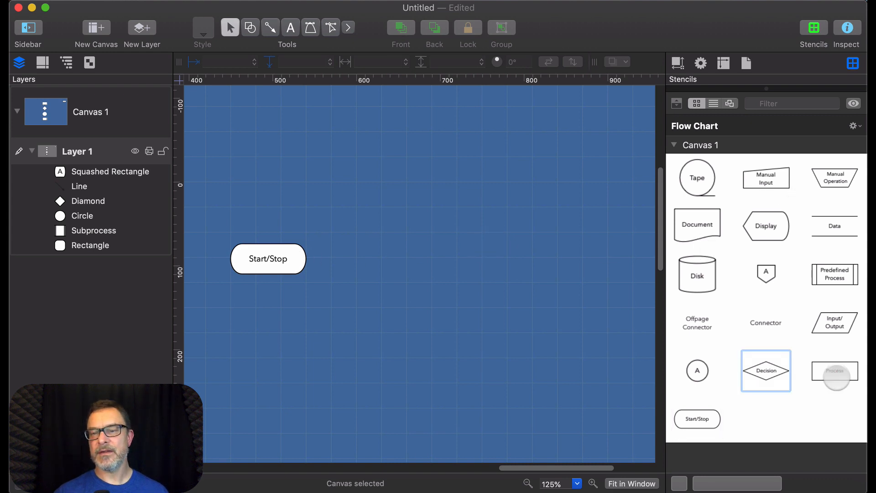
left_click_drag(836, 377, 387, 245)
left_click_drag(766, 371, 543, 256)
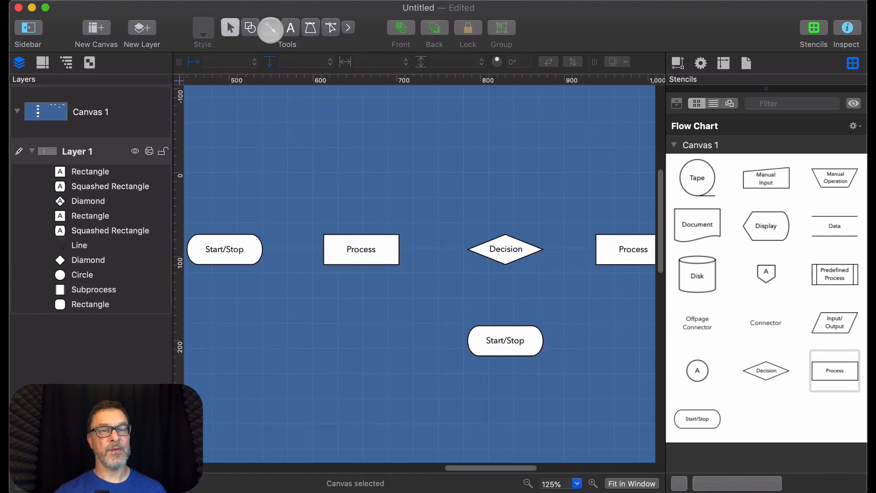
Step: Connect the first Start/Stop shape to the adjacent Process shape with an arrow line
left_click(271, 28)
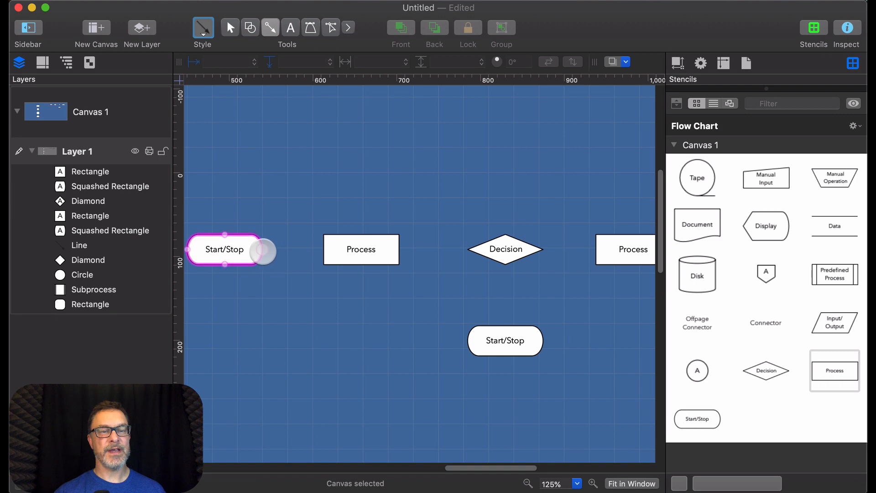
left_click_drag(262, 250, 323, 250)
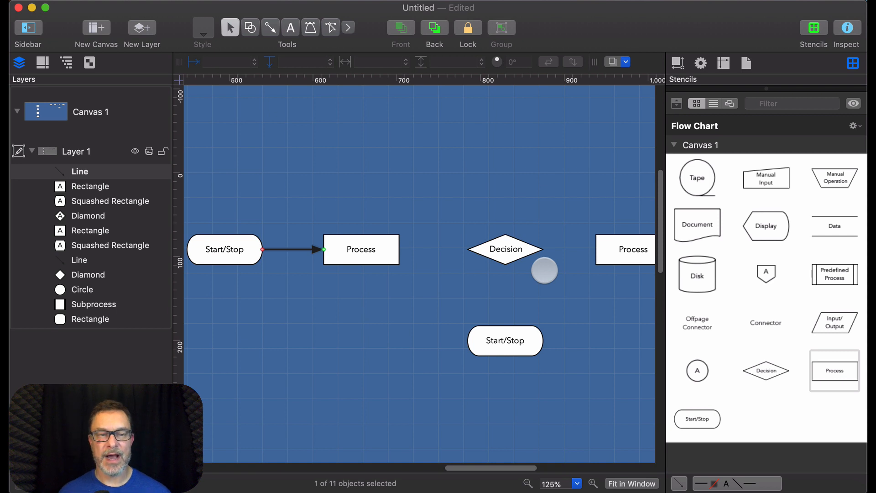
left_click(367, 250)
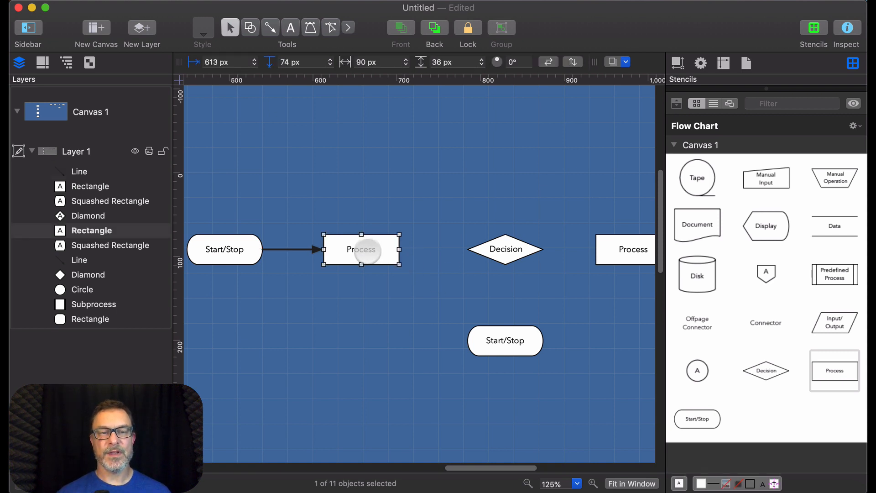
left_click(368, 250)
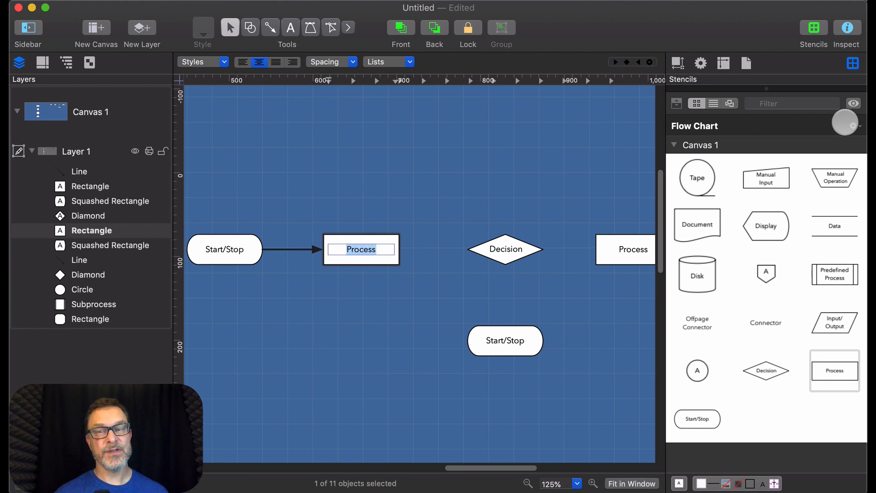
left_click(851, 126)
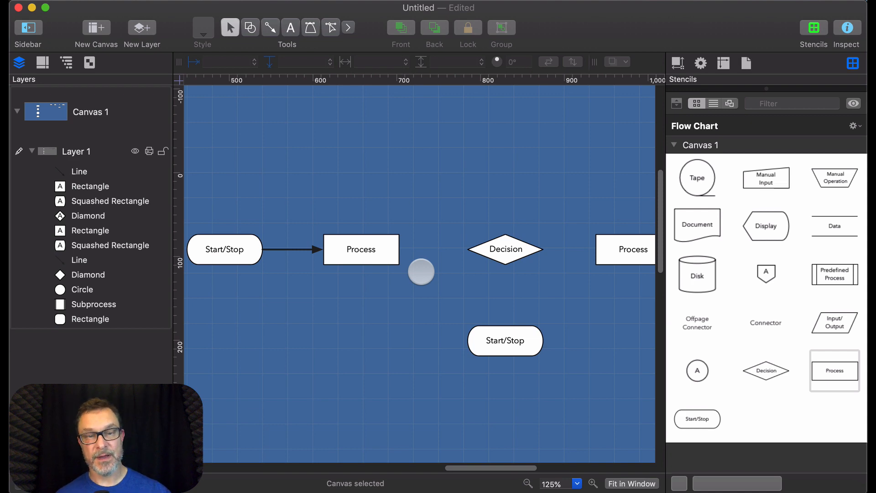
Step: Switch to the Graffletopia website in Safari and examine its home page and the Stencil Library categories
key("super+Tab")
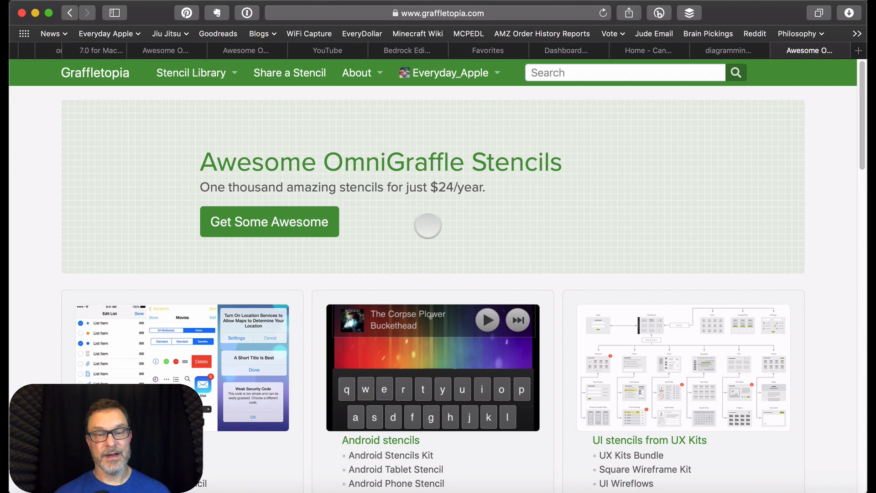
scroll(428, 224, "down", 10)
scroll(428, 225, "down", 5)
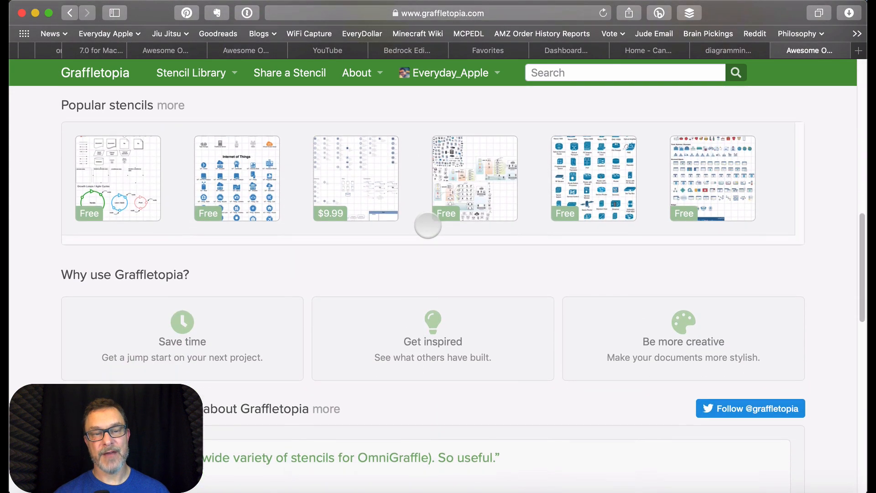
scroll(428, 224, "up", 11)
scroll(428, 225, "up", 5)
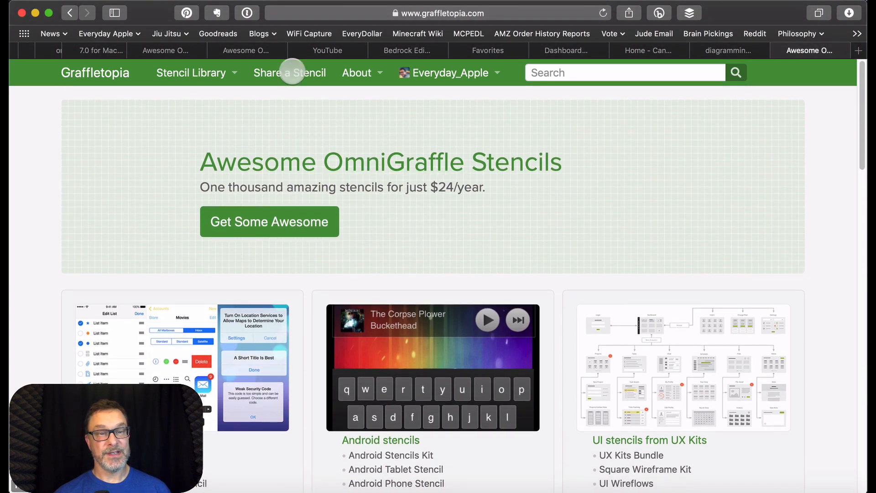
left_click(215, 74)
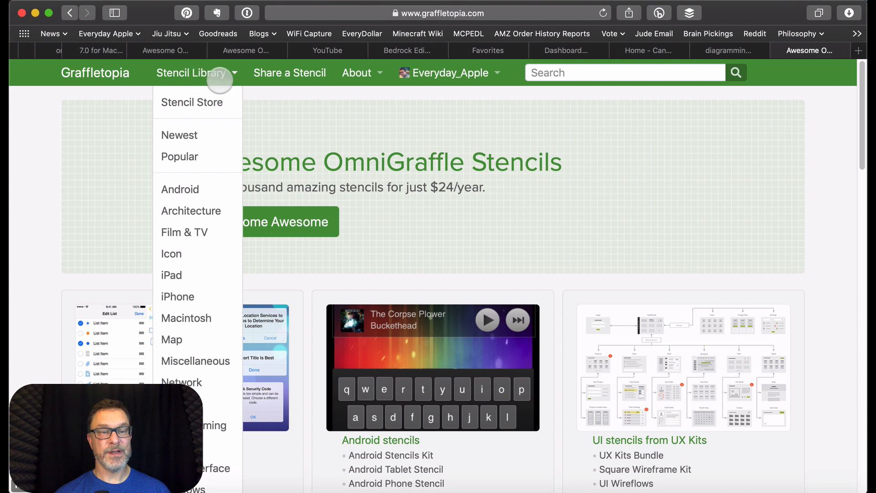
left_click(221, 74)
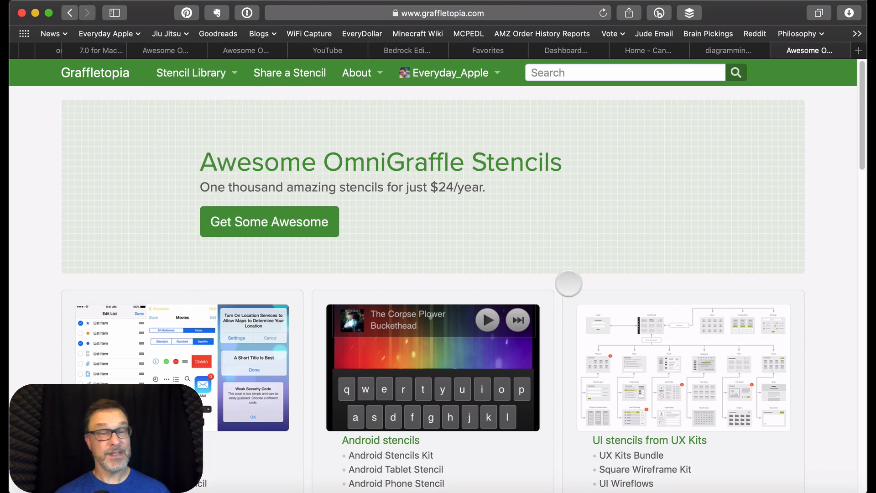